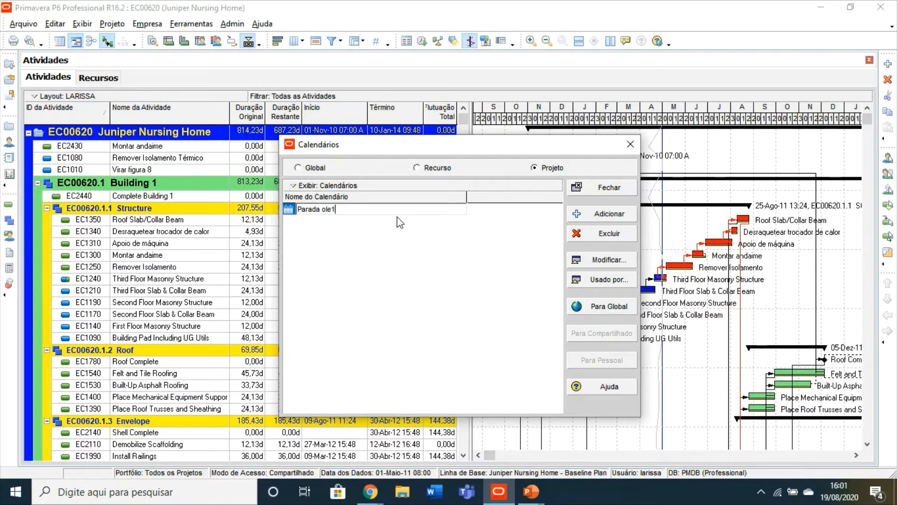
# Step: Name the new project calendar "Paradas ole1 2021" and open it for modification with detailed daily work hours displayed
pyautogui.write('2021')
pyautogui.press('Return')
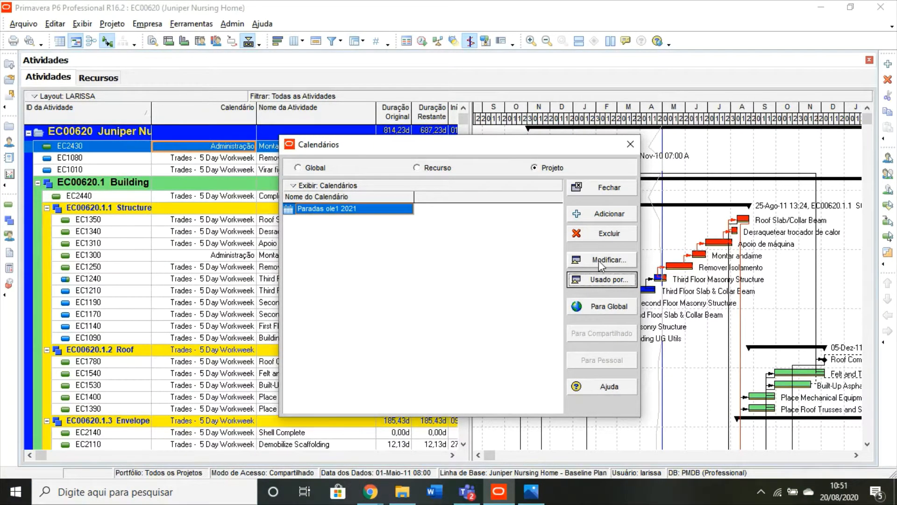
pyautogui.click(598, 260)
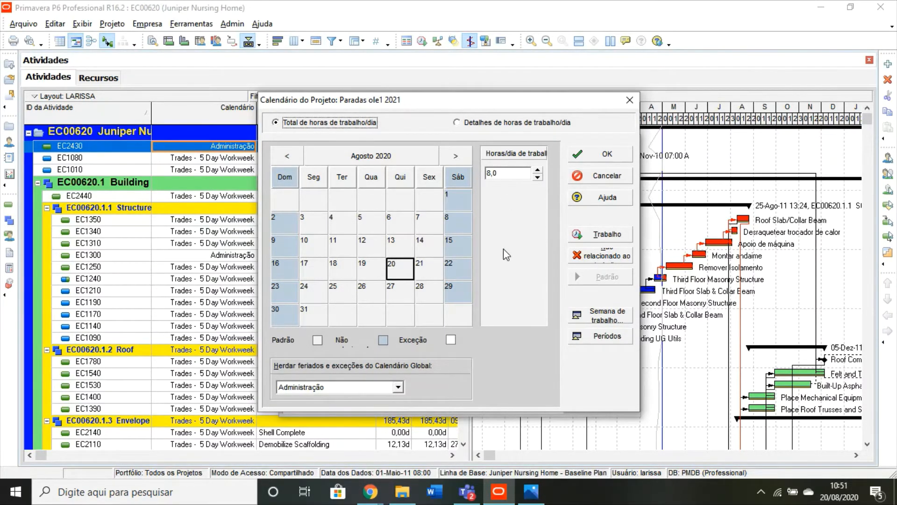
pyautogui.click(466, 125)
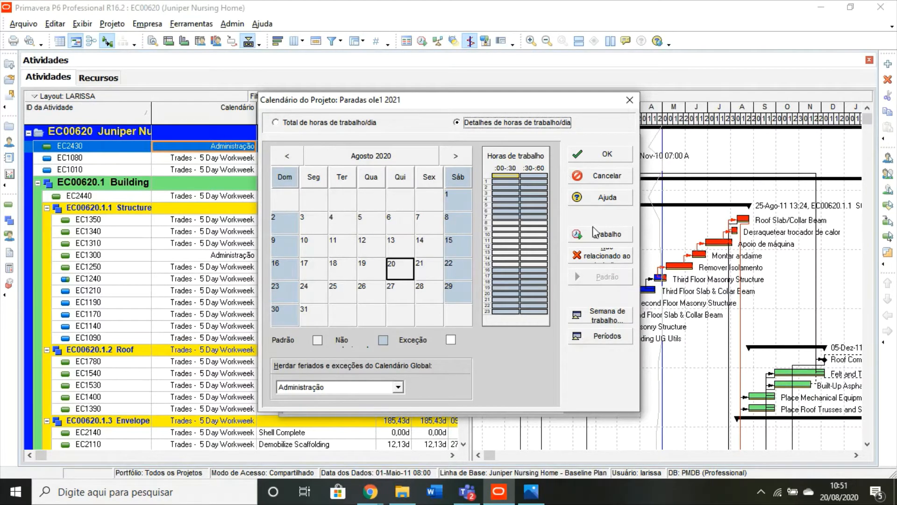
# Step: In the calendar's standard work week, make 12:00-13:00 nonworking and 16:00-17:00 working for Monday through Friday
pyautogui.click(610, 316)
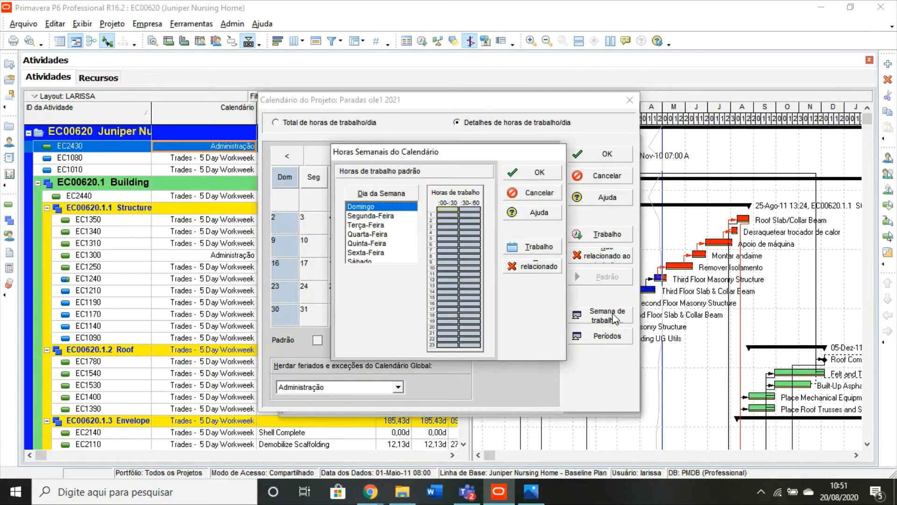
pyautogui.click(392, 216)
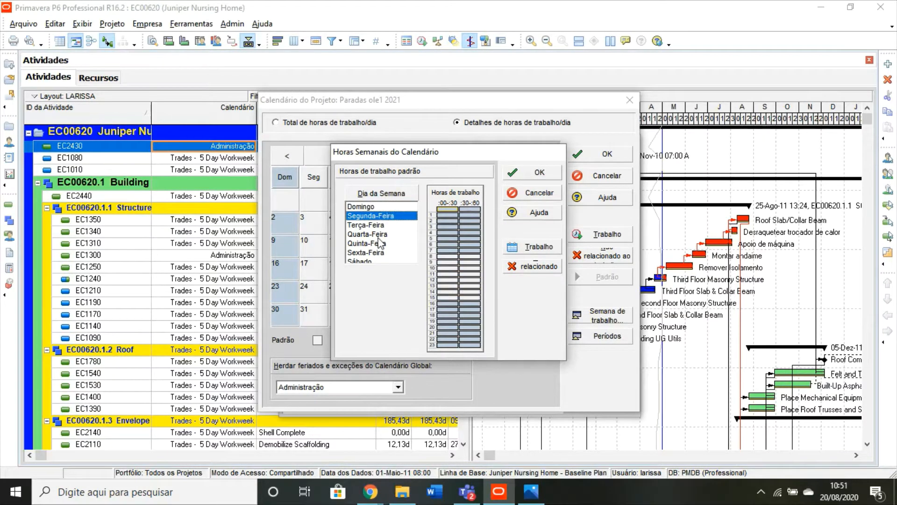
pyautogui.keyDown('shift'); pyautogui.click(370, 255); pyautogui.keyUp('shift')
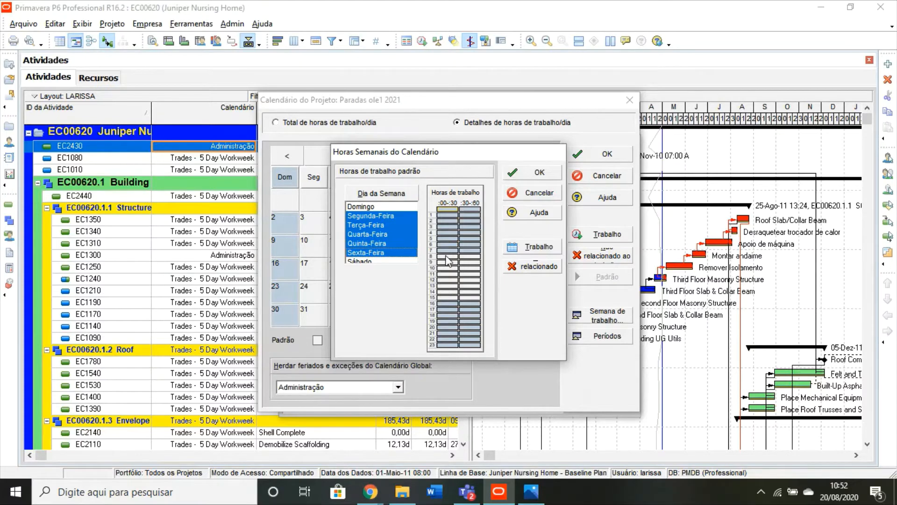
pyautogui.click(448, 280)
pyautogui.click(470, 279)
pyautogui.doubleClick(445, 303)
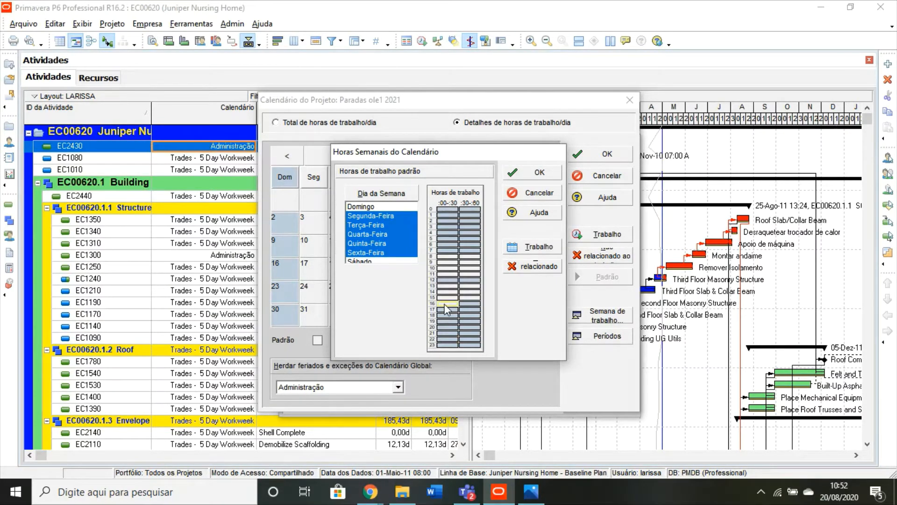
pyautogui.doubleClick(475, 305)
pyautogui.click(516, 173)
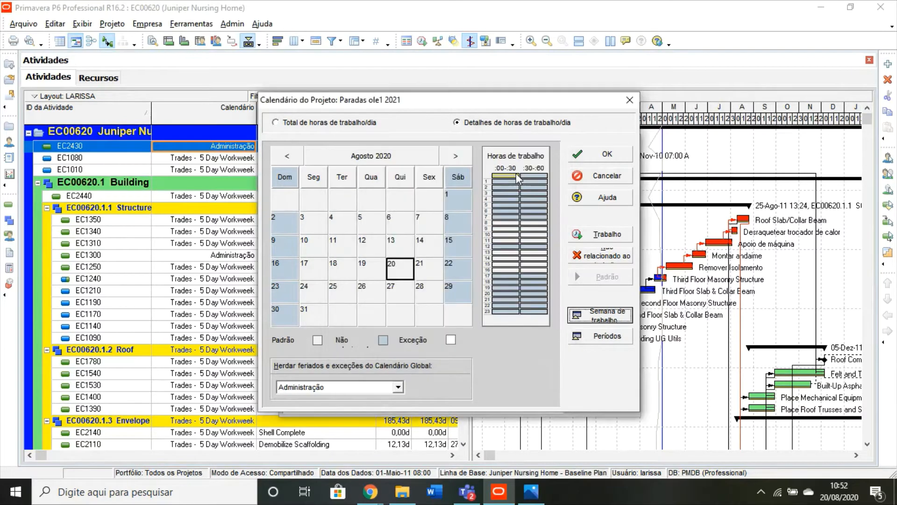
# Step: Mark Friday, 2 October 2020 as a nonworking day in the project calendar and save the calendar
pyautogui.click(456, 157)
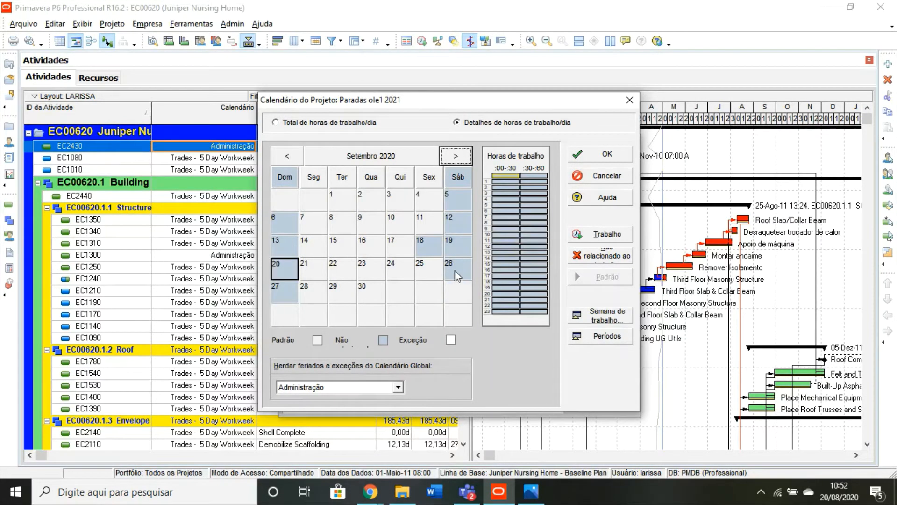
pyautogui.click(455, 156)
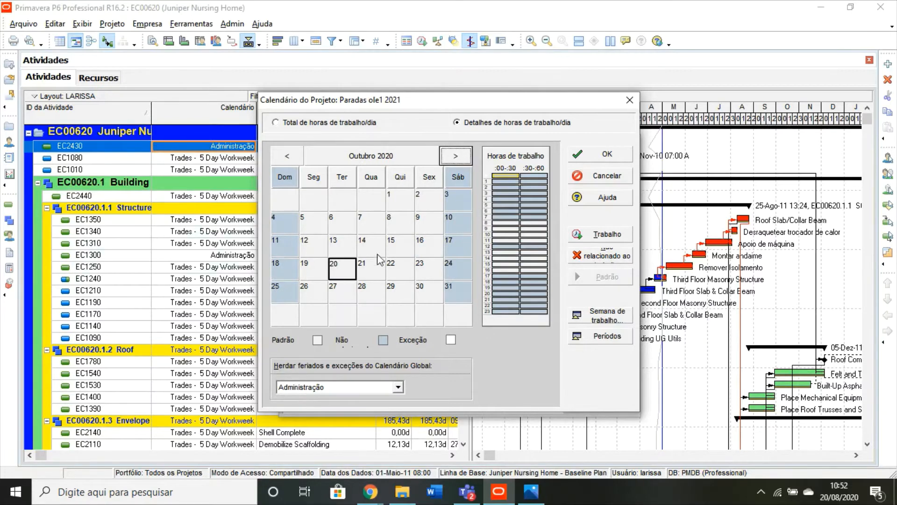
pyautogui.click(431, 197)
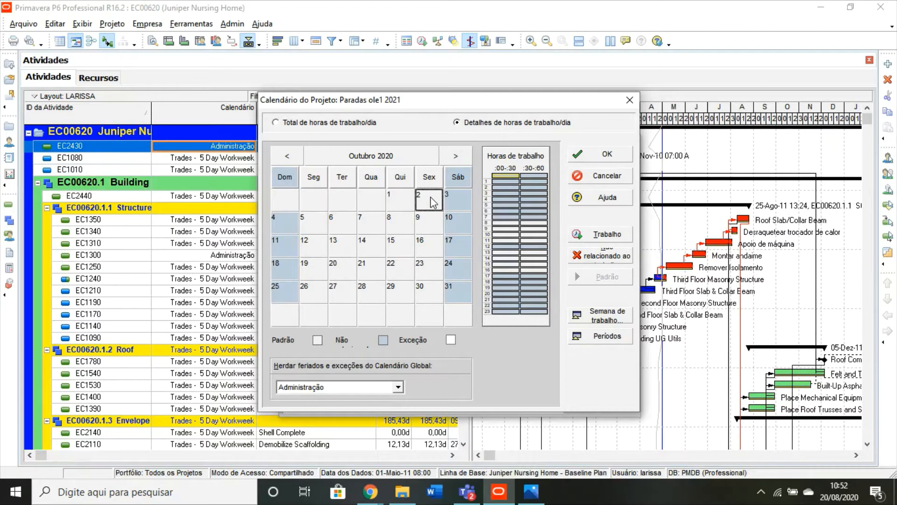
pyautogui.click(599, 255)
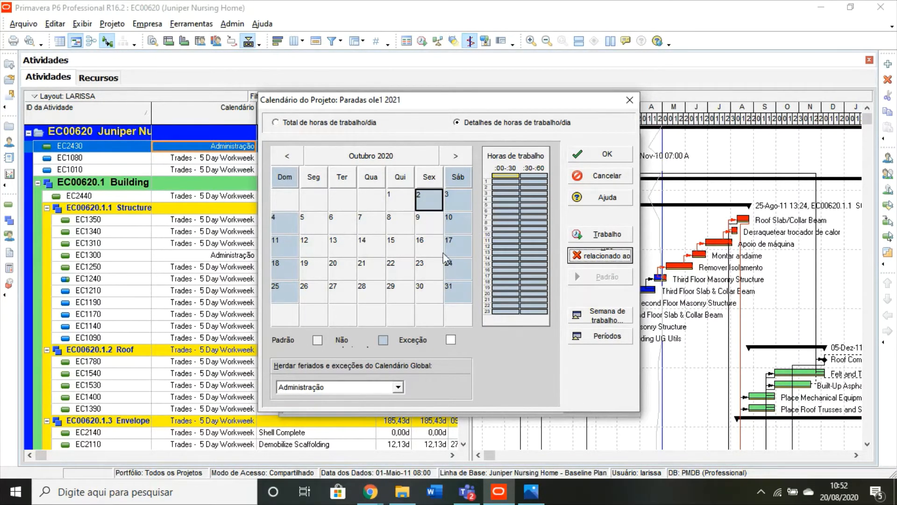
pyautogui.click(605, 159)
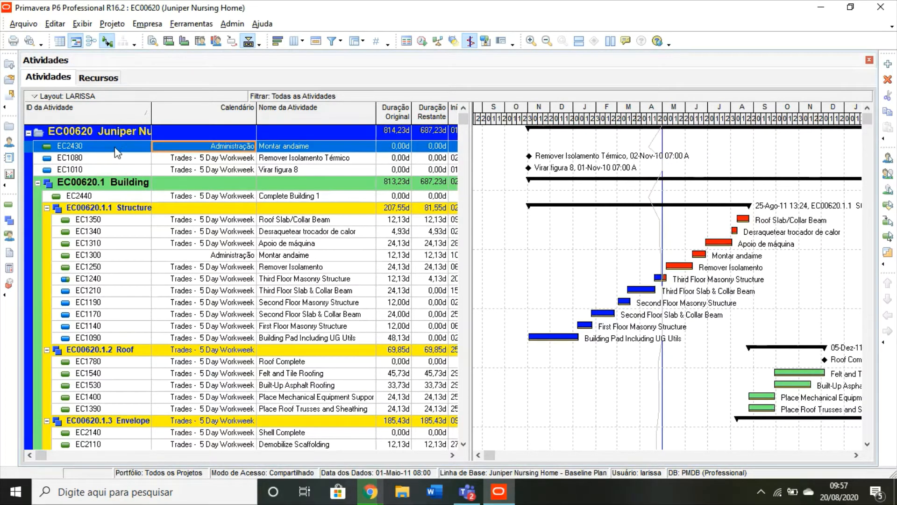
# Step: Assign the project calendar Paradas ole1 2021 to activity EC2430 Montar andaime
pyautogui.doubleClick(229, 148)
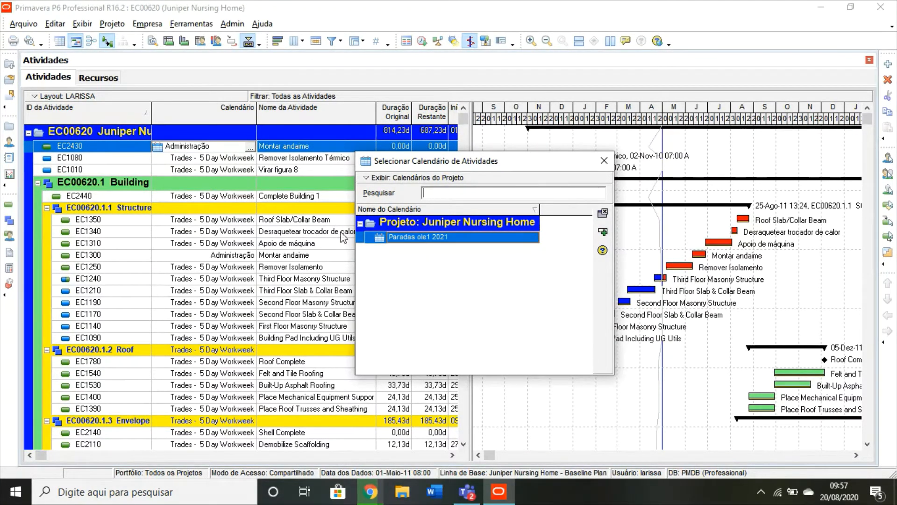
pyautogui.click(459, 239)
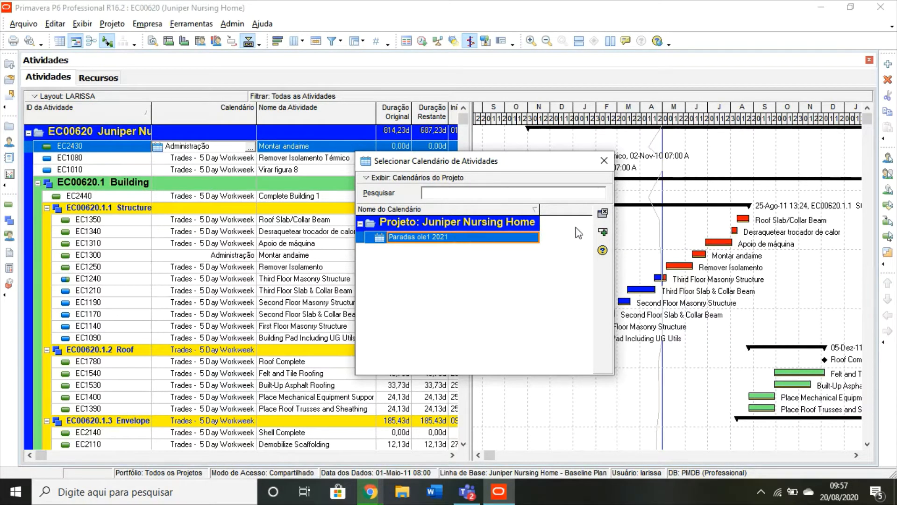
pyautogui.click(603, 234)
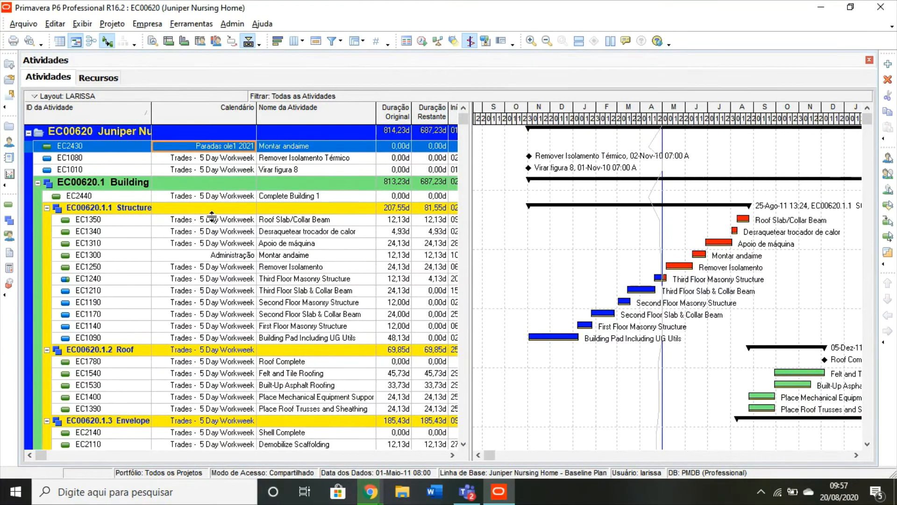
# Step: Fill the Paradas ole1 2021 calendar down to all activities in the project
pyautogui.scroll(-1, 242, 434)
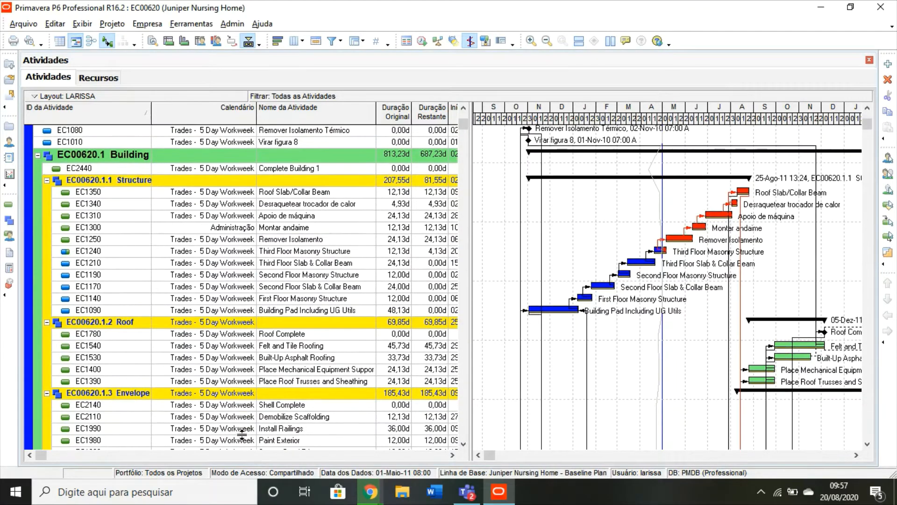
pyautogui.hotkey('ctrl', 'a')
pyautogui.scroll(-1, 241, 429)
pyautogui.scroll(3, 241, 429)
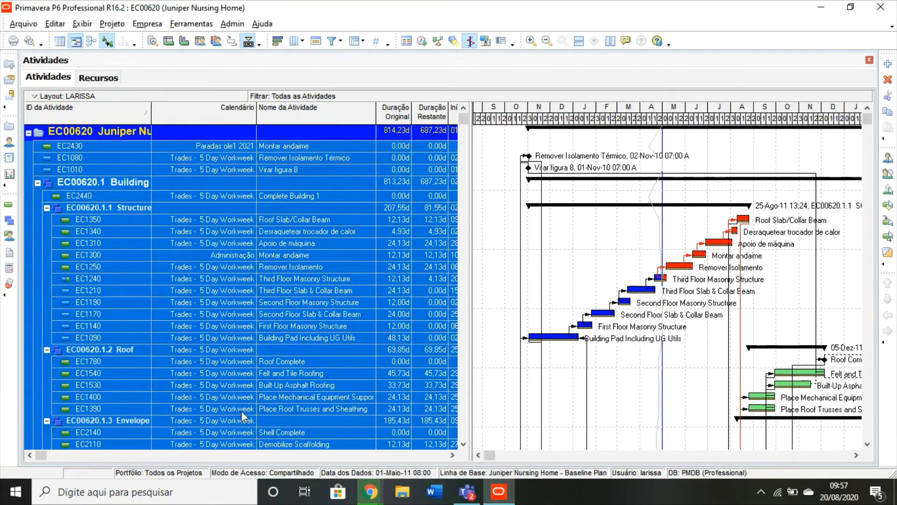
pyautogui.rightClick(192, 210)
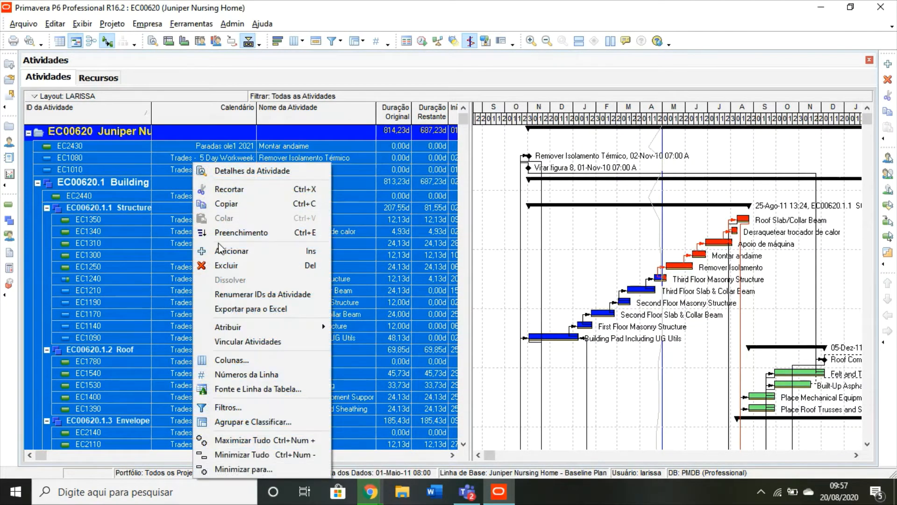
pyautogui.click(225, 232)
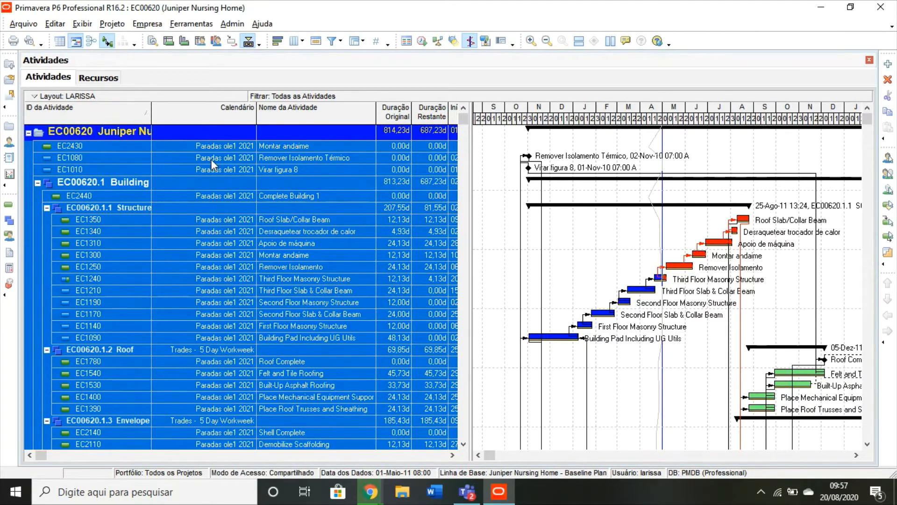
pyautogui.click(211, 159)
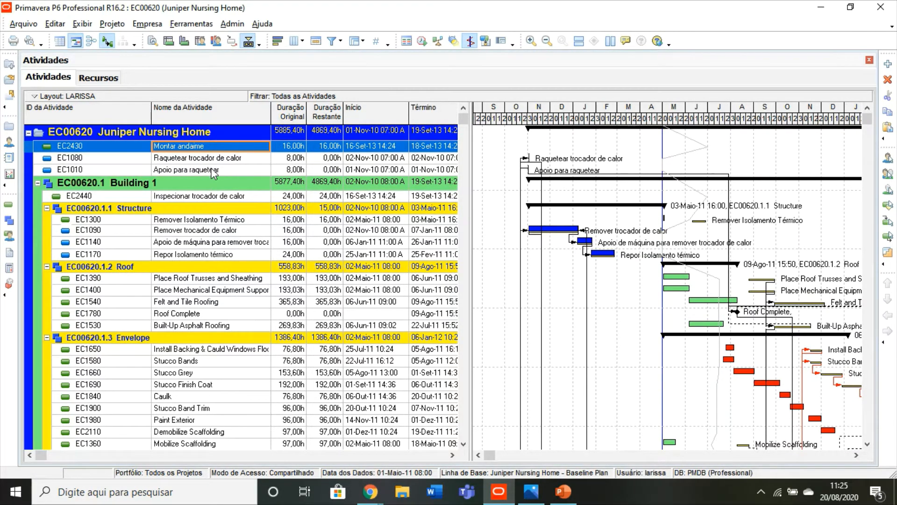
# Step: Show the details of activity EC2430 Montar andaime and set its duration type to Duração Fixa & Unidades
pyautogui.click(152, 41)
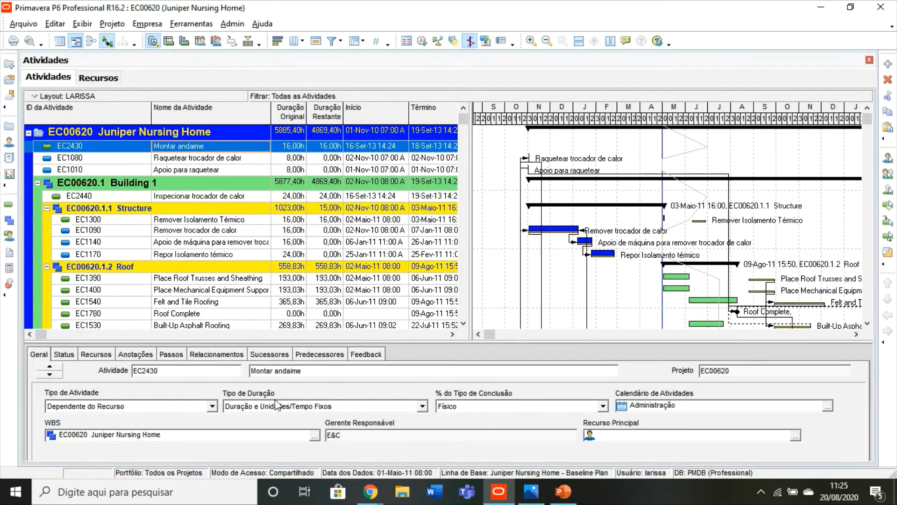
pyautogui.click(423, 407)
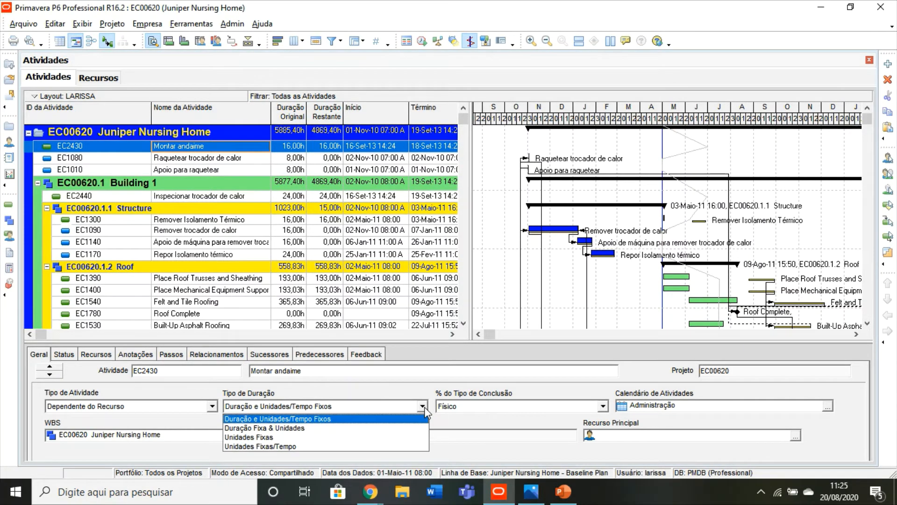
pyautogui.click(283, 428)
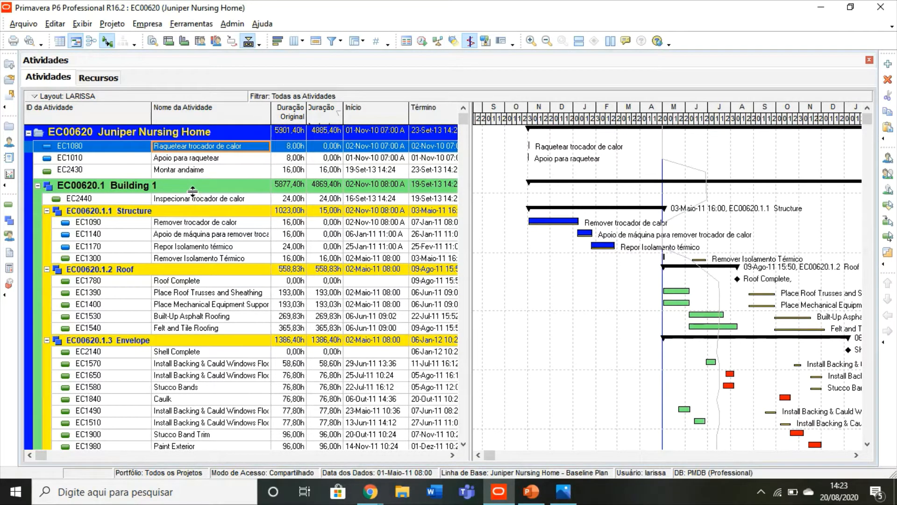
# Step: In the resource list, set the standard rate of R-54 Montador de andaime to R$50,00/h
pyautogui.click(175, 170)
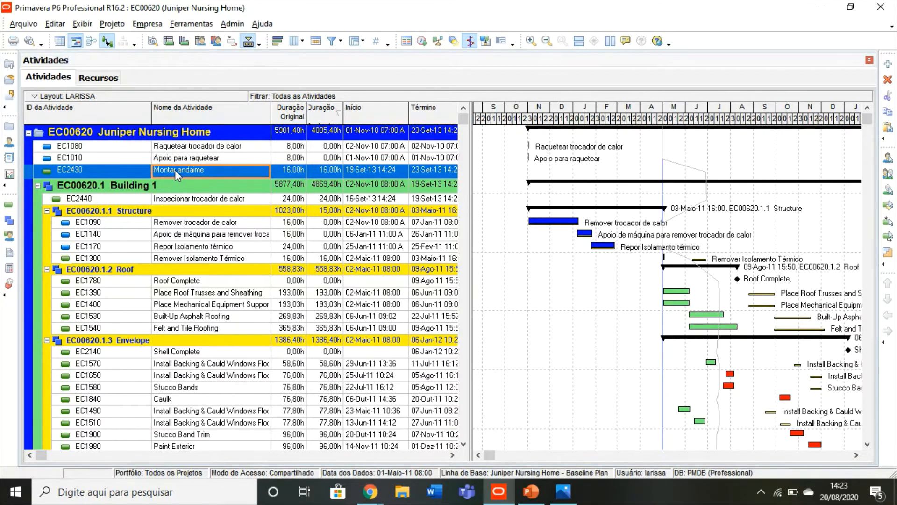
pyautogui.click(7, 145)
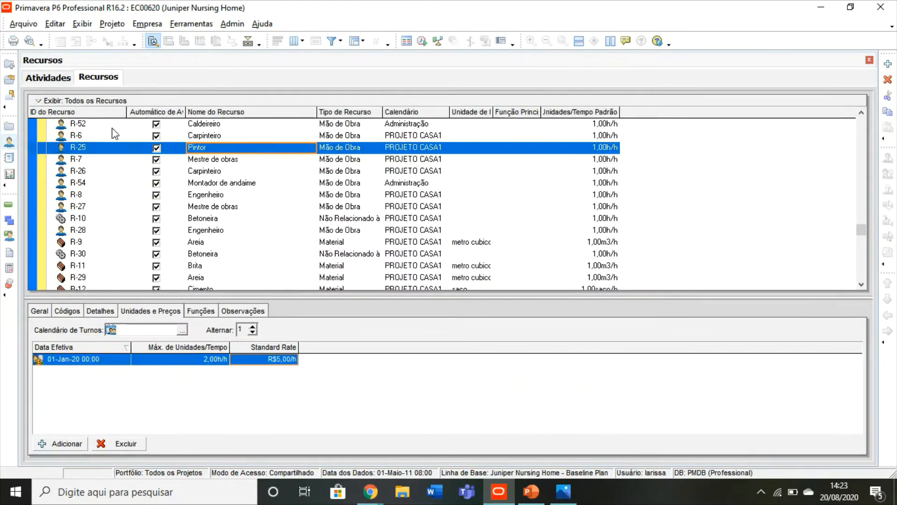
pyautogui.click(203, 185)
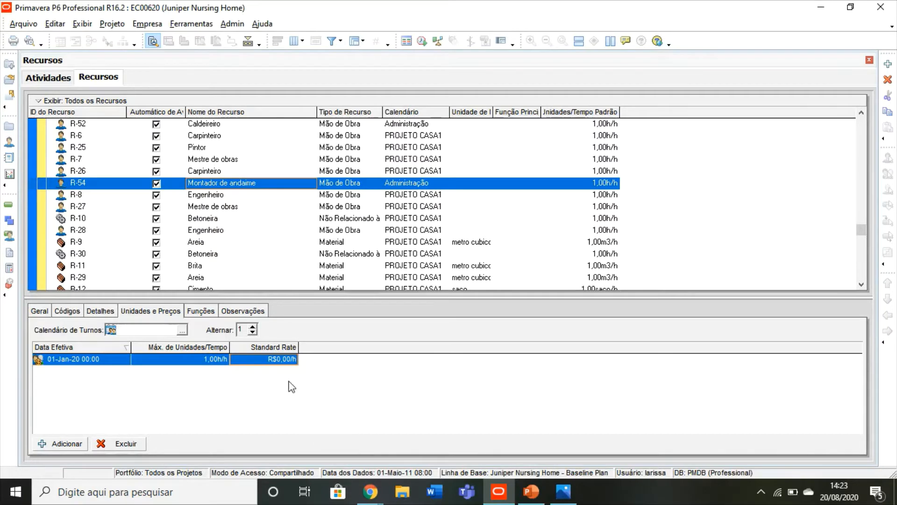
pyautogui.click(271, 359)
pyautogui.write('50')
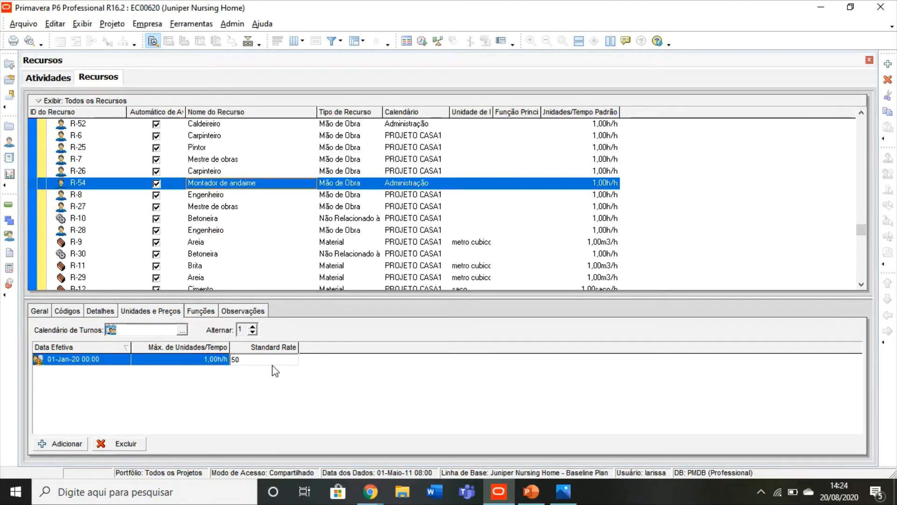
pyautogui.press('Return')
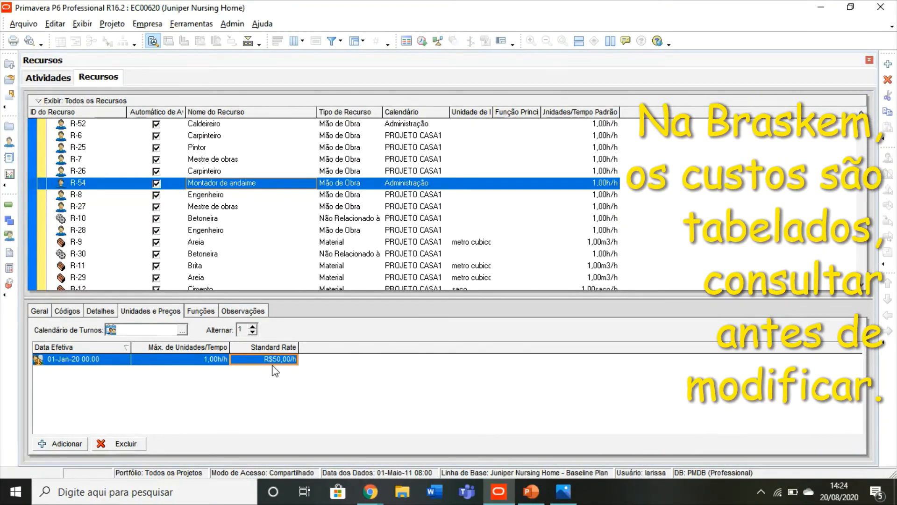
# Step: Return to the activities and assign the resource R-54 Montador de andaime to activity EC2430 Montar andaime
pyautogui.click(48, 80)
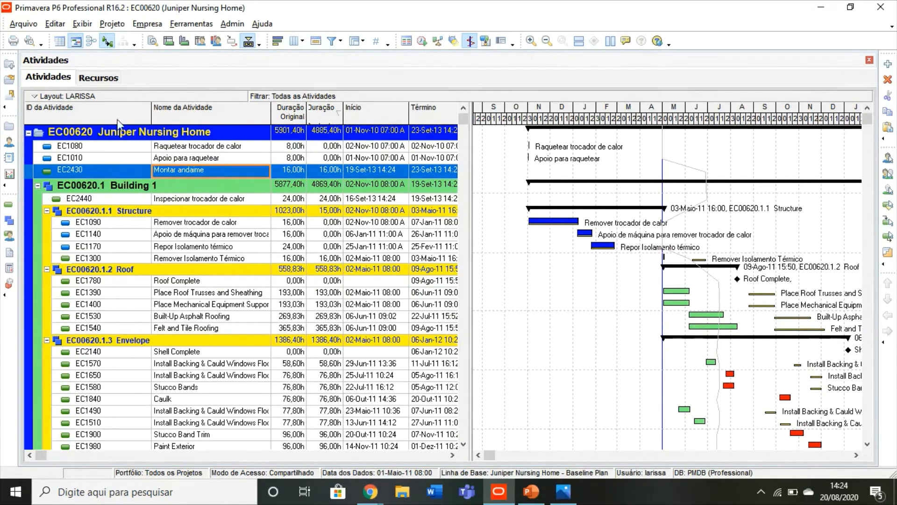
pyautogui.click(153, 42)
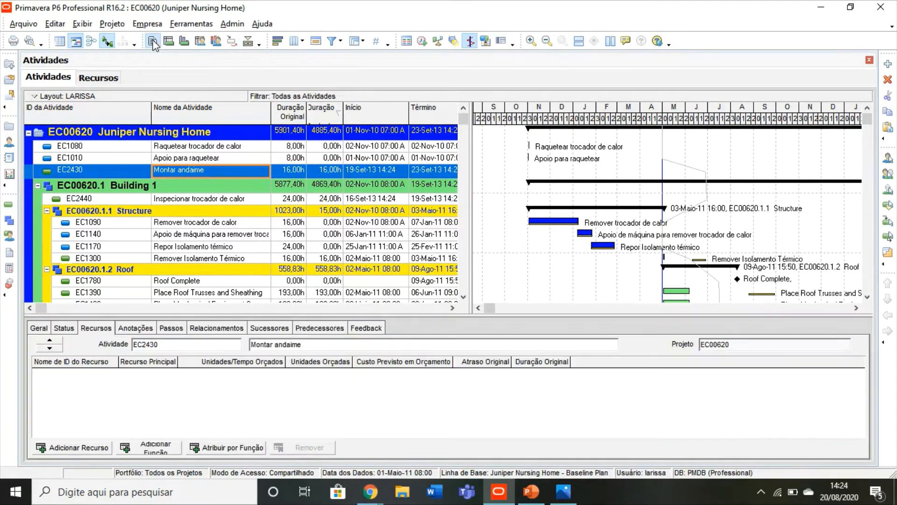
pyautogui.click(94, 331)
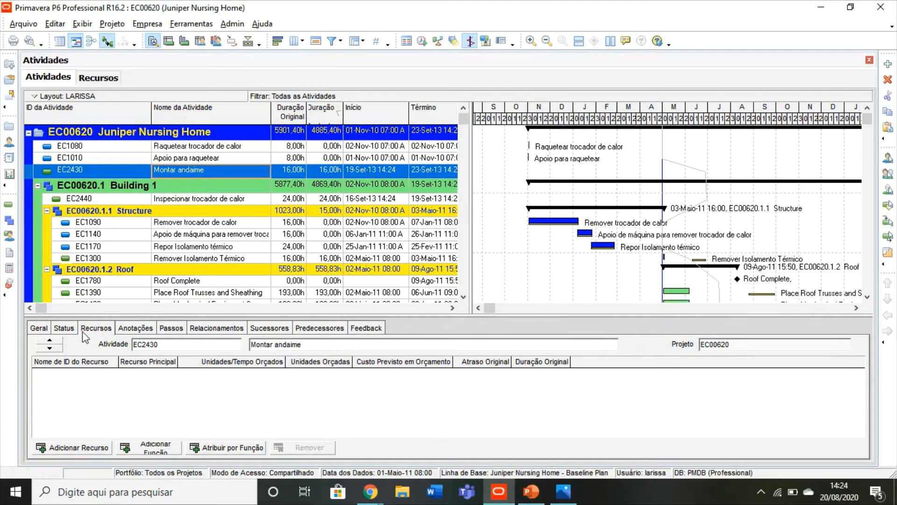
pyautogui.click(79, 449)
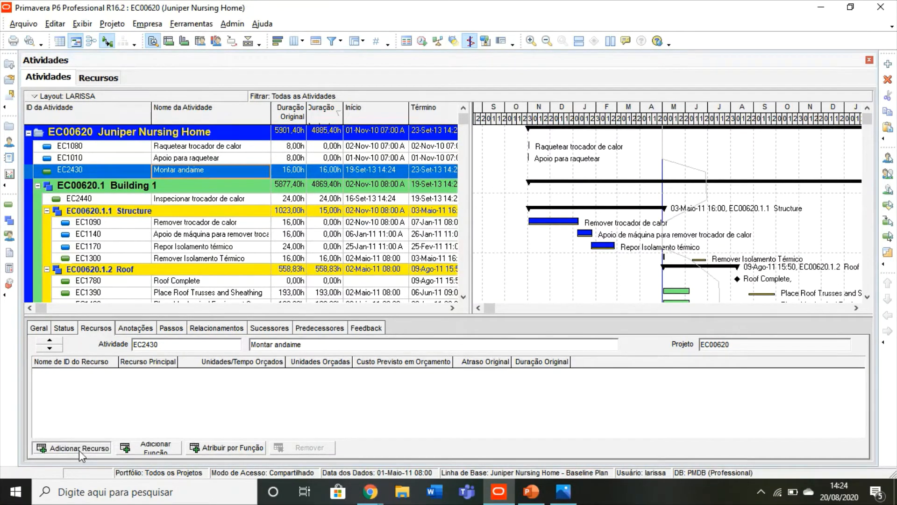
pyautogui.click(355, 238)
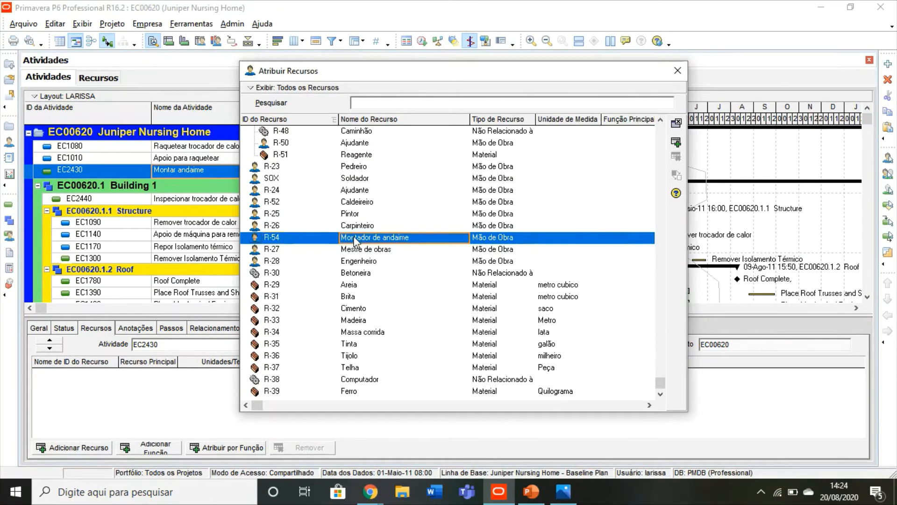
pyautogui.click(676, 142)
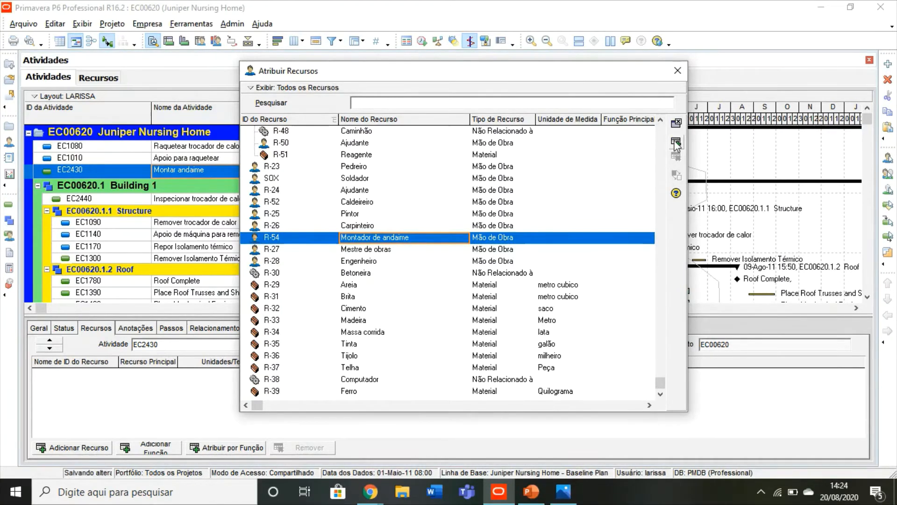
# Step: Close the resource assignment and find Custo de Mão de Obra Orçado among the available columns of the activity table
pyautogui.click(678, 71)
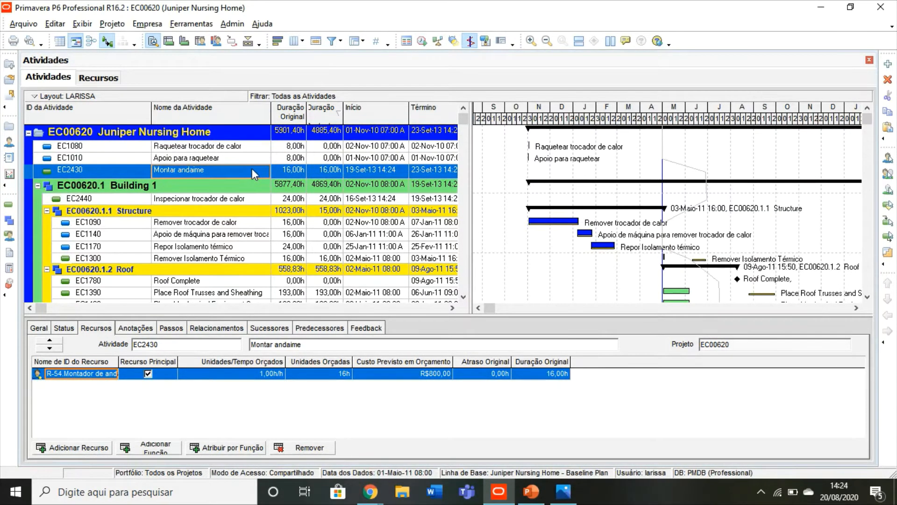
pyautogui.click(294, 40)
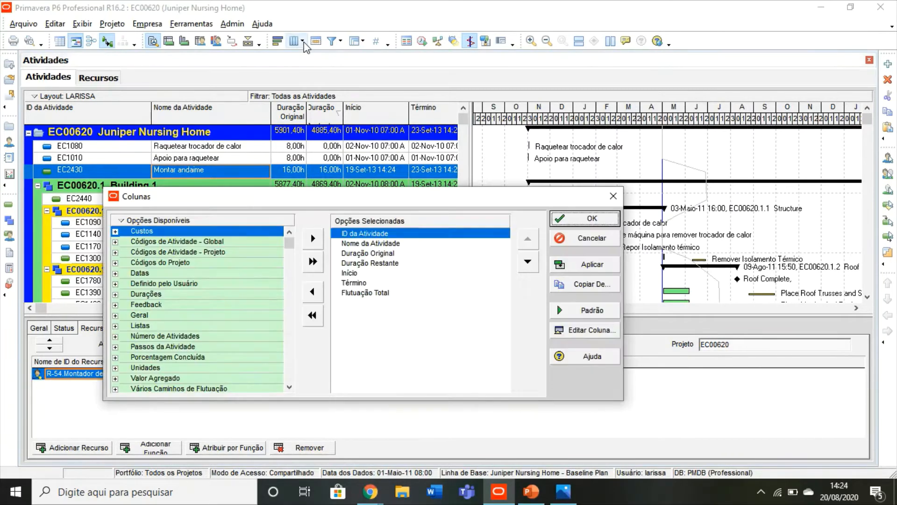
pyautogui.rightClick(217, 227)
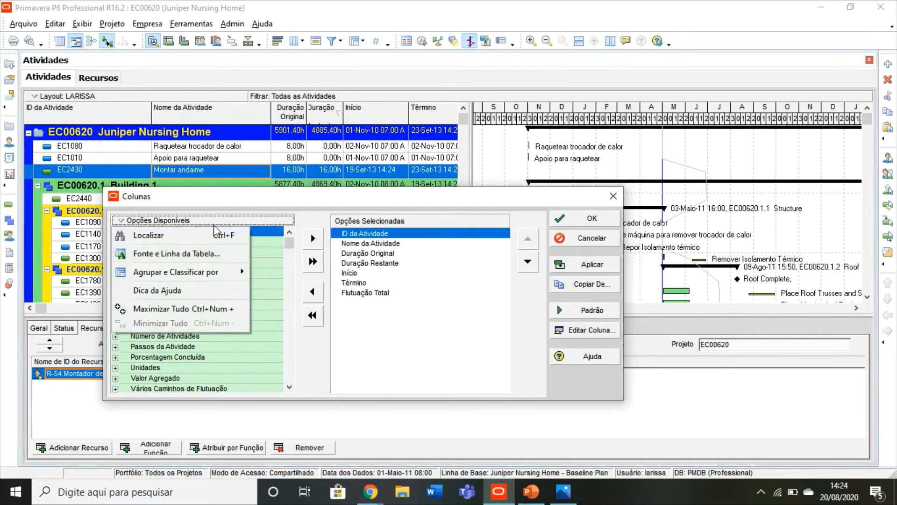
pyautogui.click(175, 238)
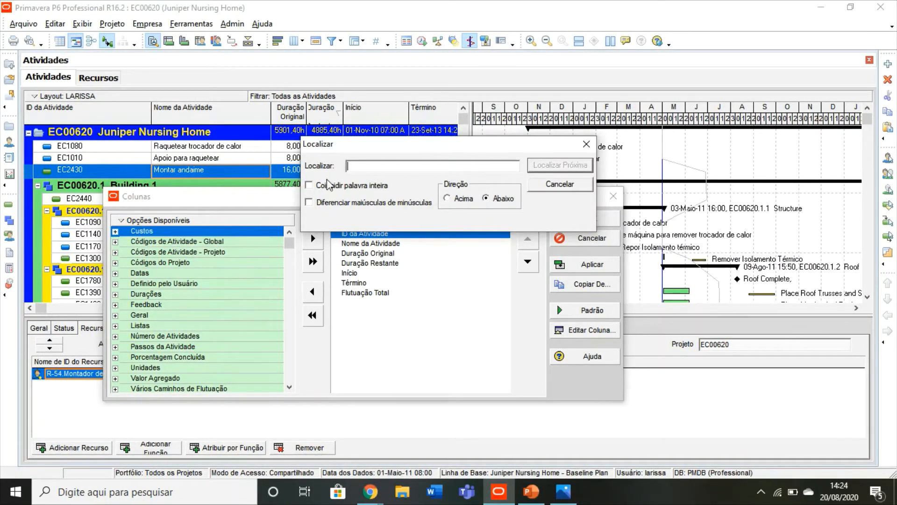
pyautogui.hotkey('ctrl', 'v')
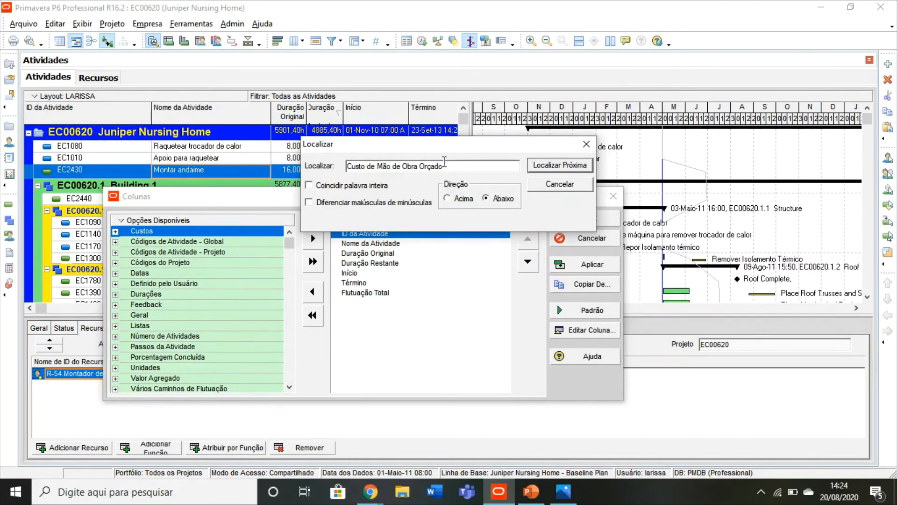
pyautogui.click(577, 171)
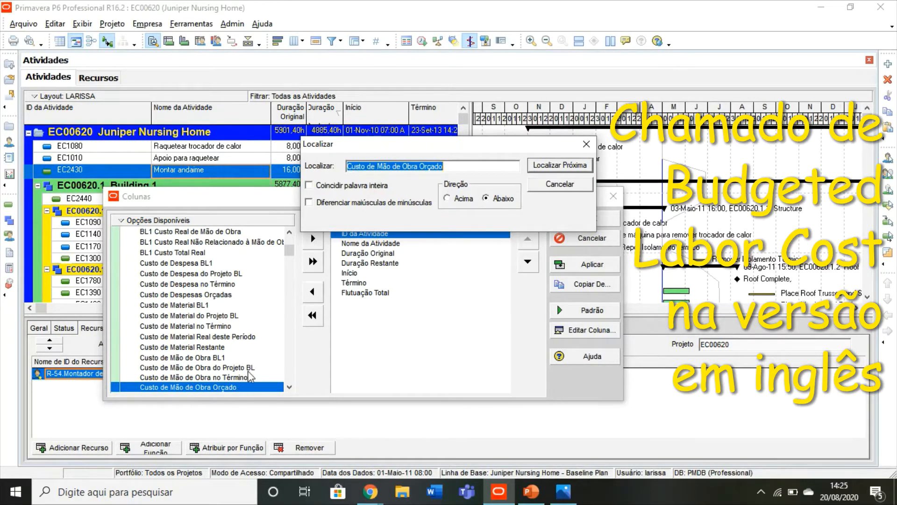
pyautogui.click(586, 144)
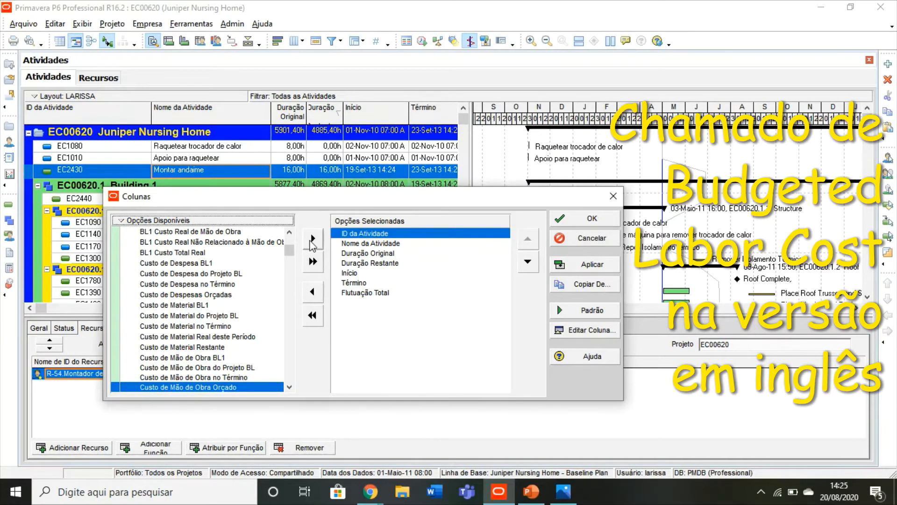
# Step: Add the Custo de Mão de Obra Orçado column directly after Nome da Atividade and select its cell for EC2430
pyautogui.click(312, 239)
pyautogui.click(528, 262)
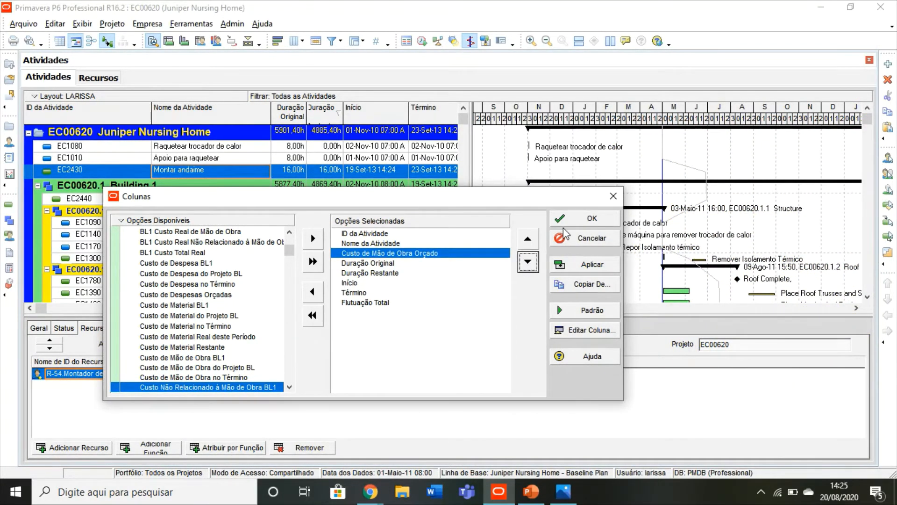
pyautogui.click(585, 218)
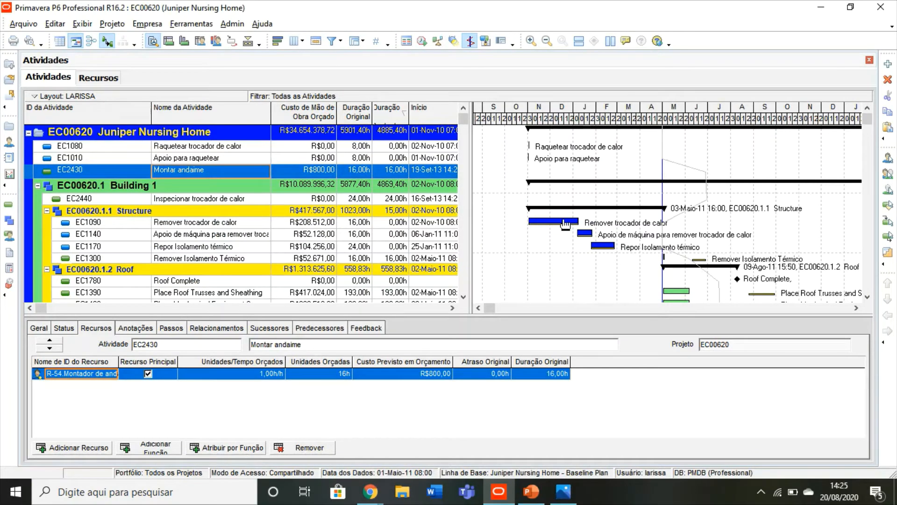
pyautogui.click(309, 170)
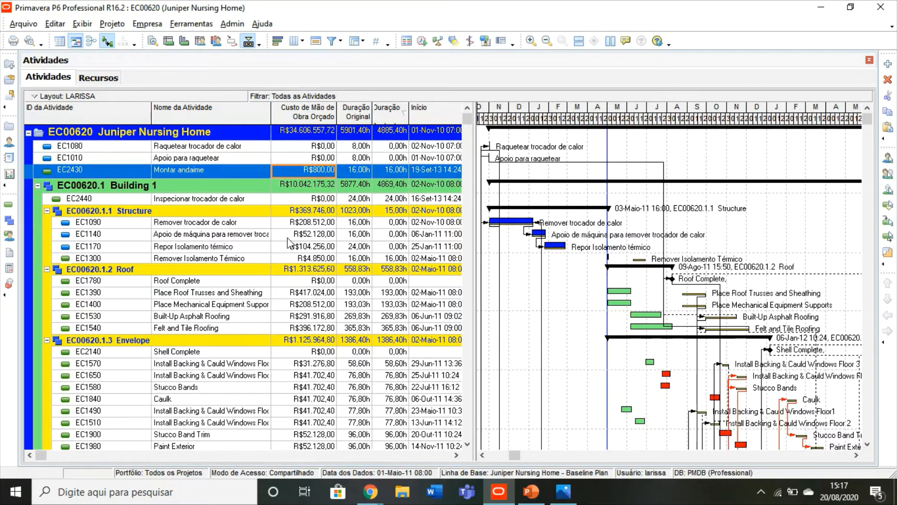
# Step: Add a new baseline to Juniper Nursing Home by saving a copy of the current project
pyautogui.click(120, 28)
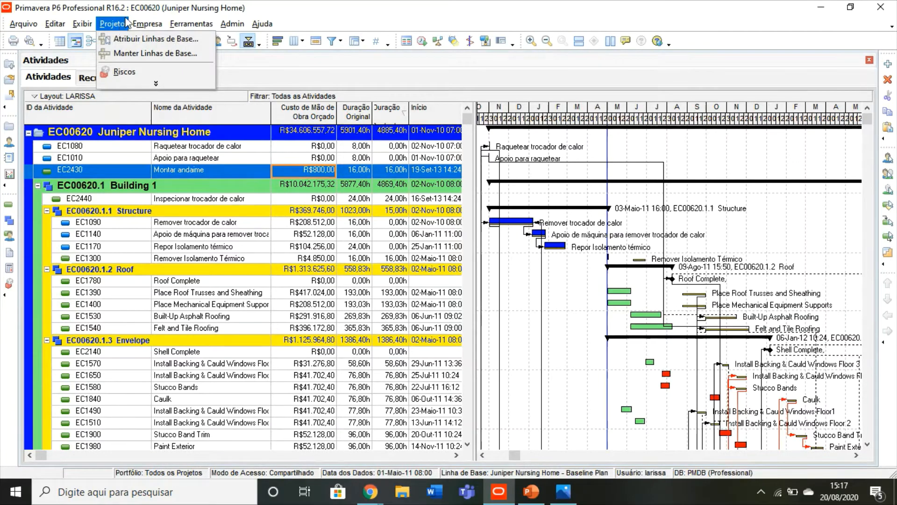
pyautogui.click(138, 84)
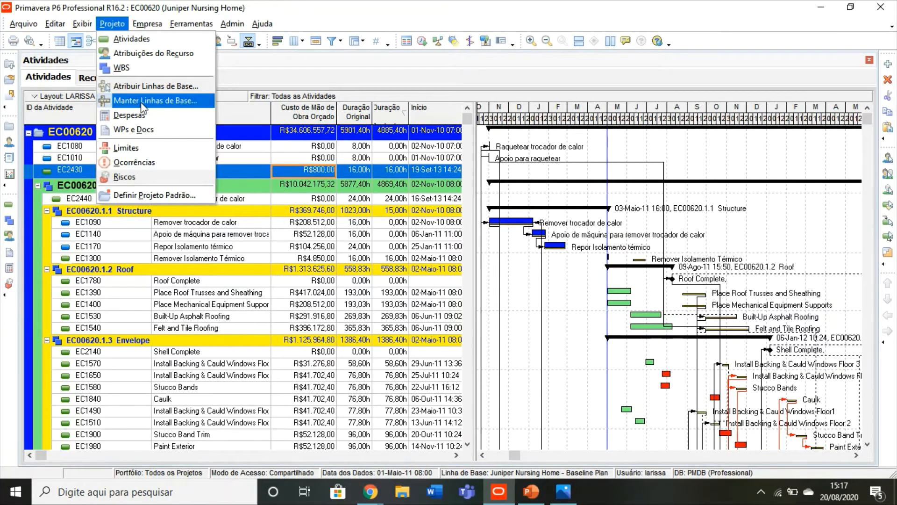
pyautogui.click(143, 106)
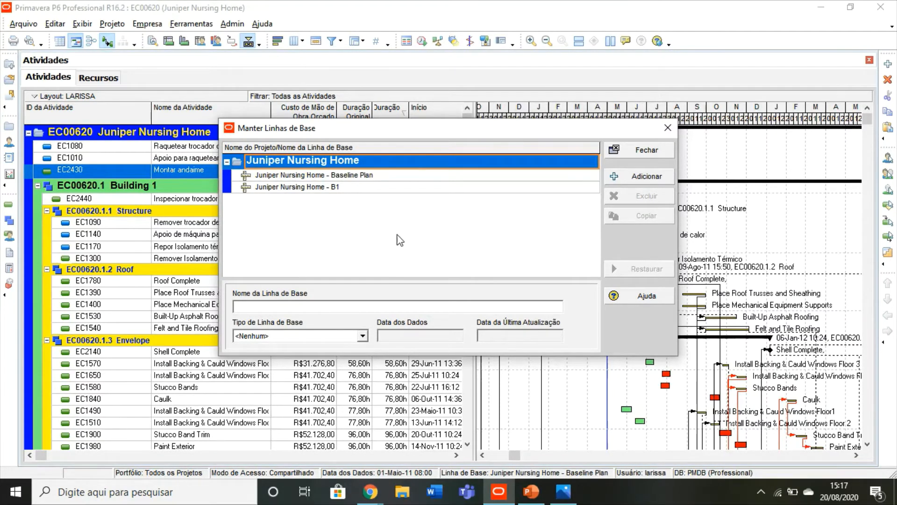
pyautogui.click(628, 178)
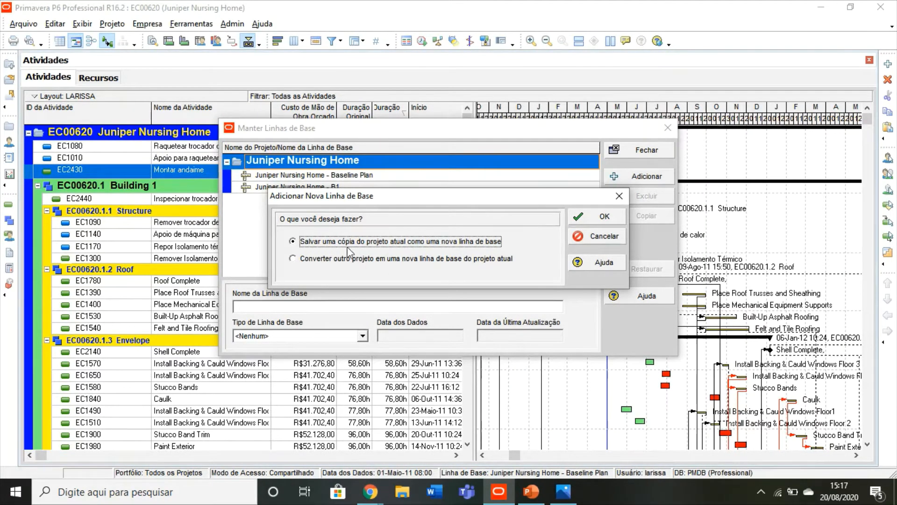
pyautogui.click(595, 219)
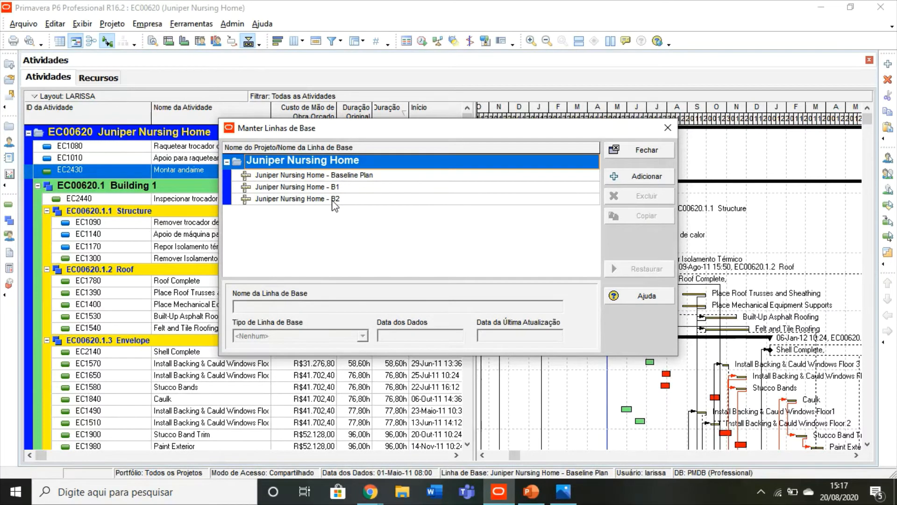
pyautogui.click(651, 148)
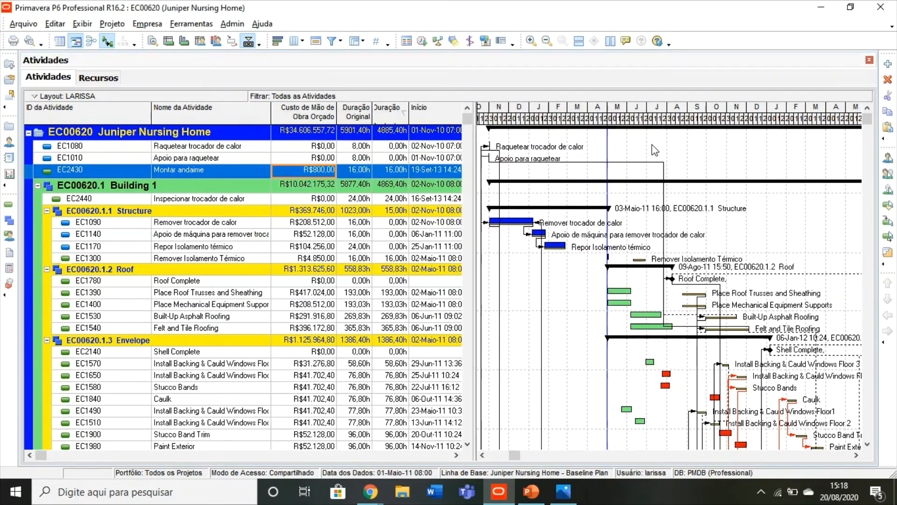
# Step: Assign Juniper Nursing Home - Baseline Plan as the project baseline and Juniper Nursing Home - B2 as the primary user baseline
pyautogui.click(110, 24)
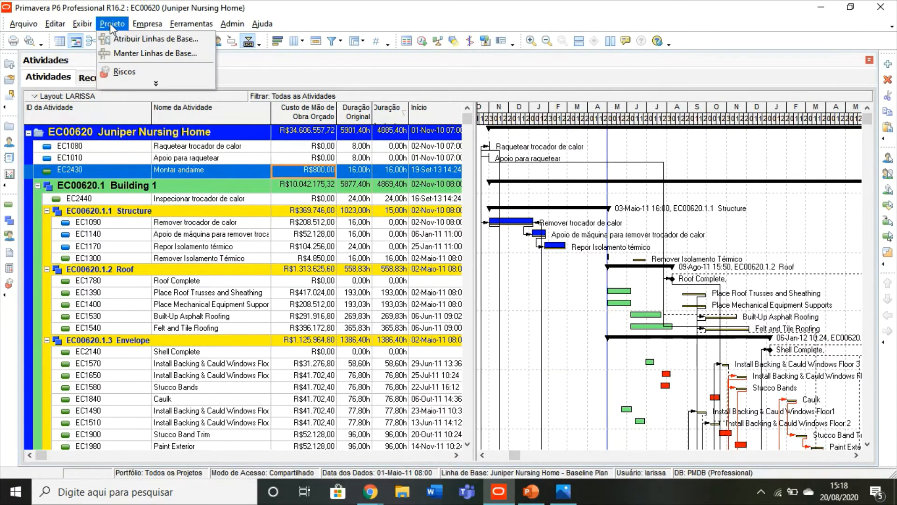
pyautogui.click(143, 84)
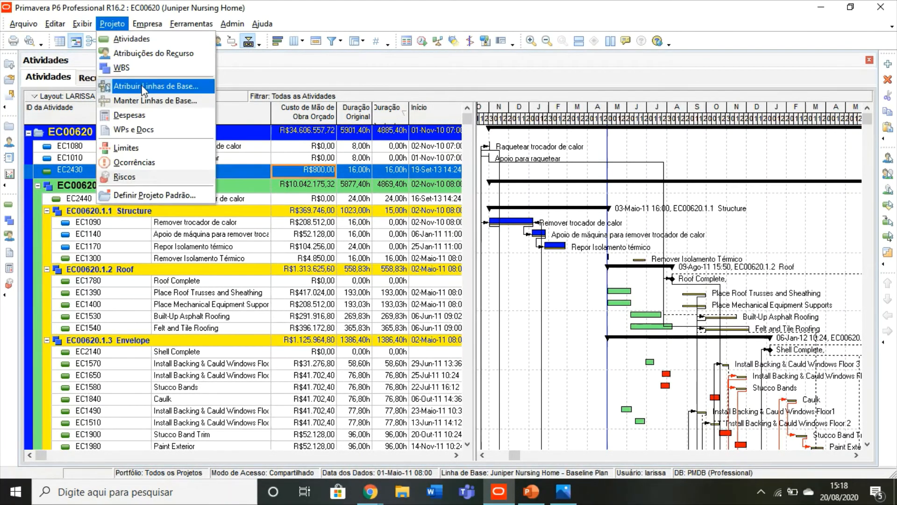
pyautogui.click(142, 88)
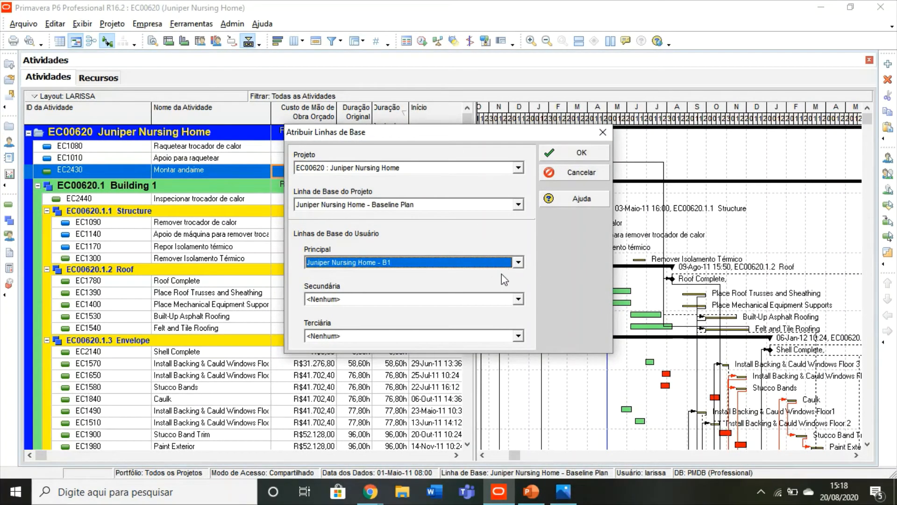
pyautogui.click(519, 205)
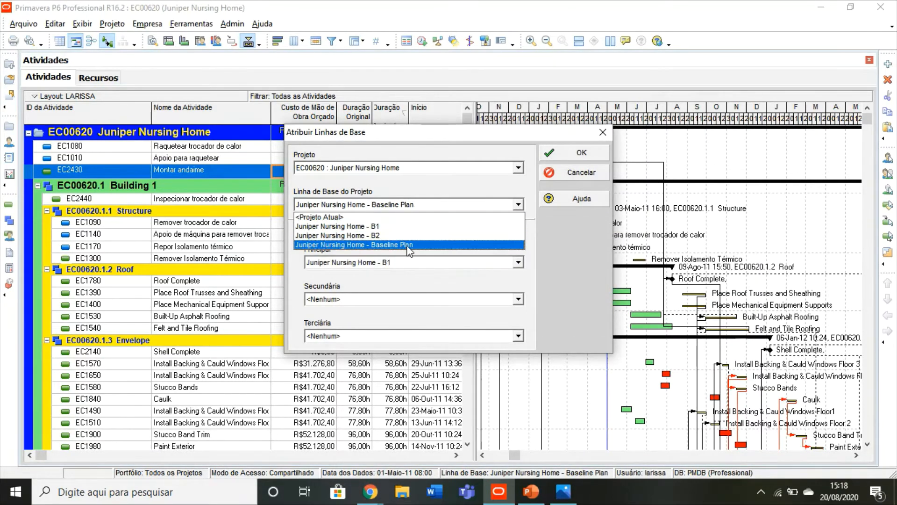
pyautogui.click(408, 244)
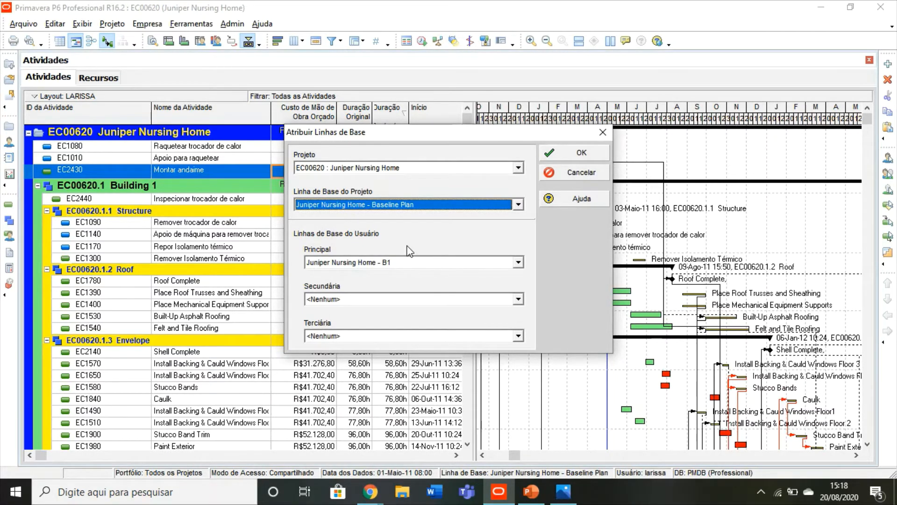
pyautogui.click(518, 262)
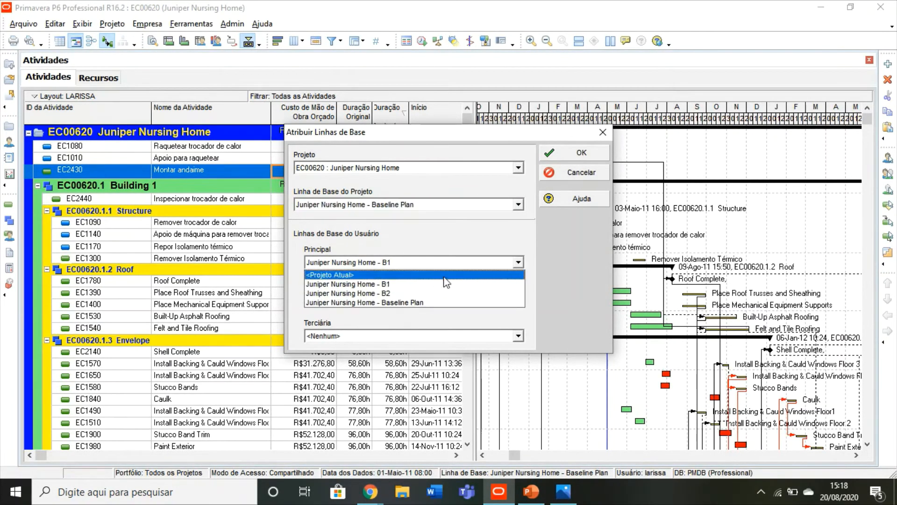
pyautogui.click(383, 293)
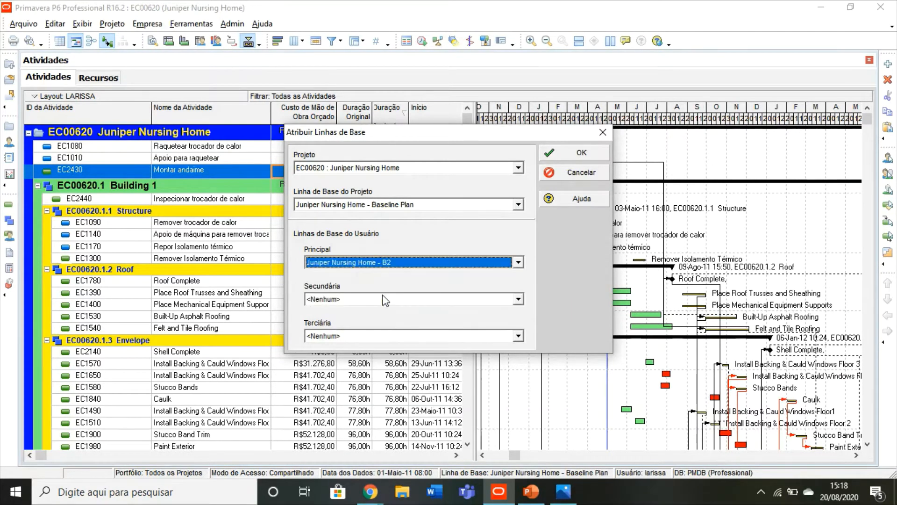
pyautogui.click(566, 157)
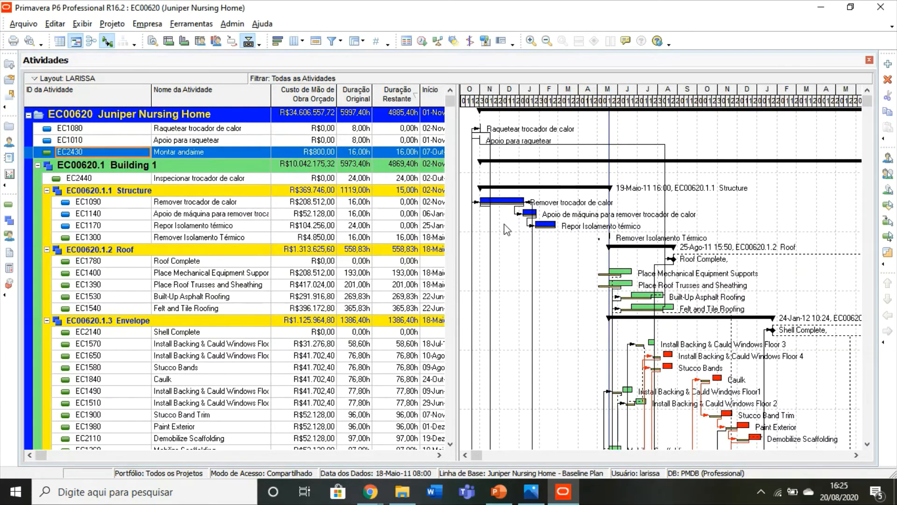
pyautogui.scroll(-3, 505, 229)
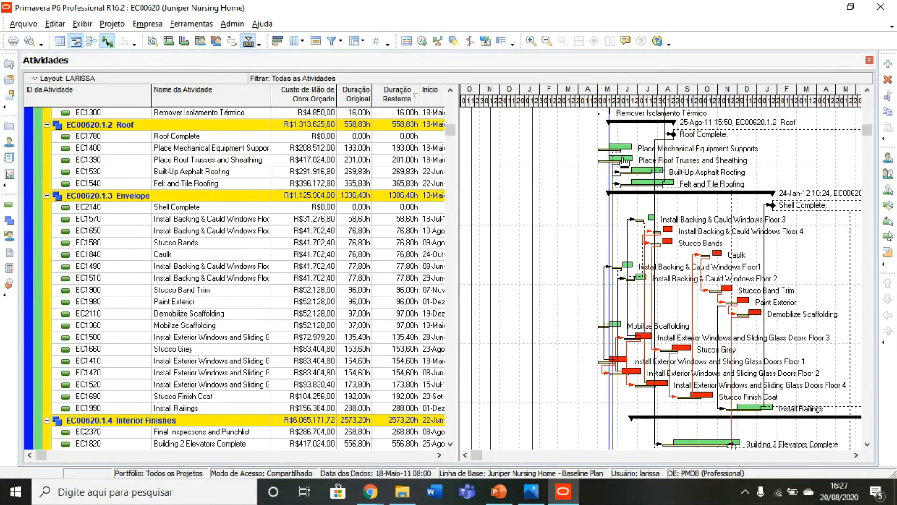
pyautogui.hotkey('alt', 'Tab')
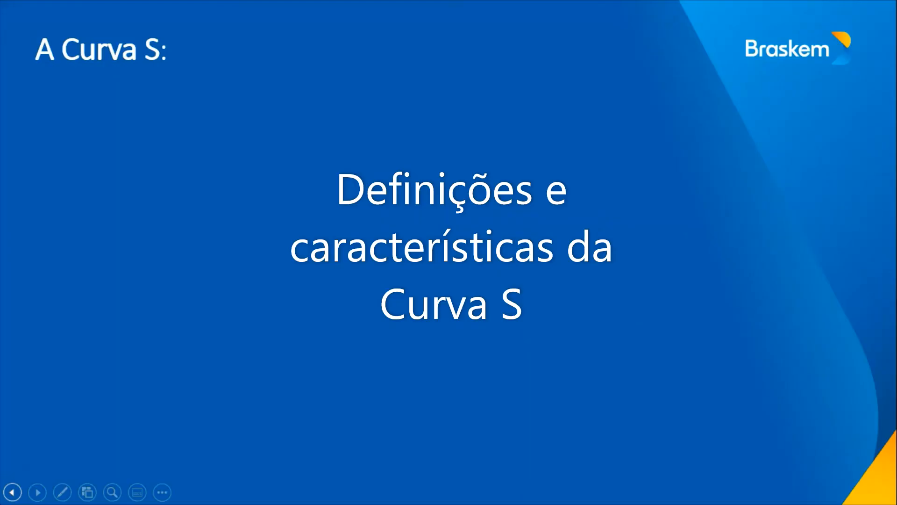
pyautogui.press('Right')
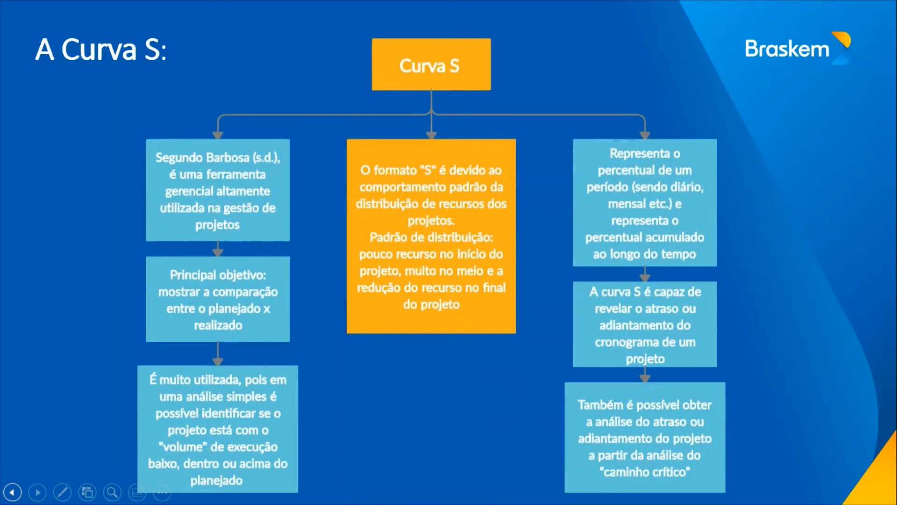
pyautogui.press('Right')
pyautogui.hotkey('alt', 'Tab')
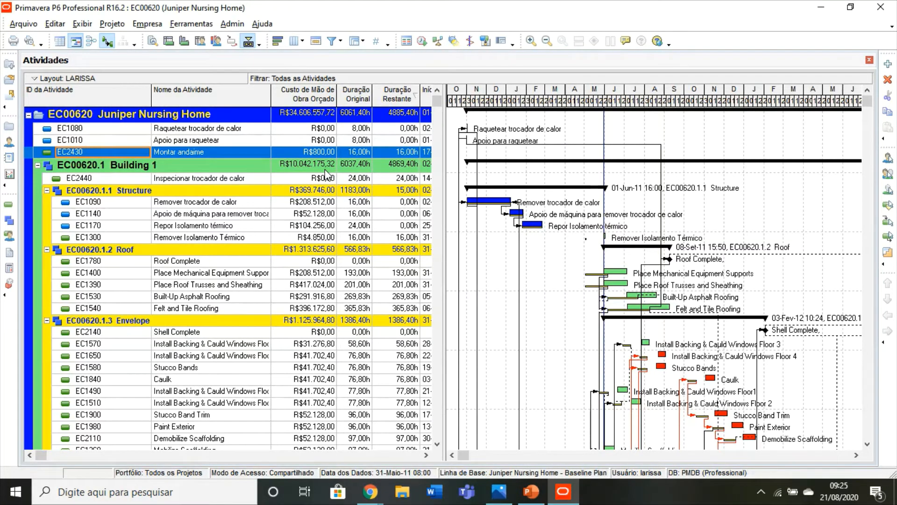
# Step: Display the activity usage profile below the schedule and open its options
pyautogui.click(184, 42)
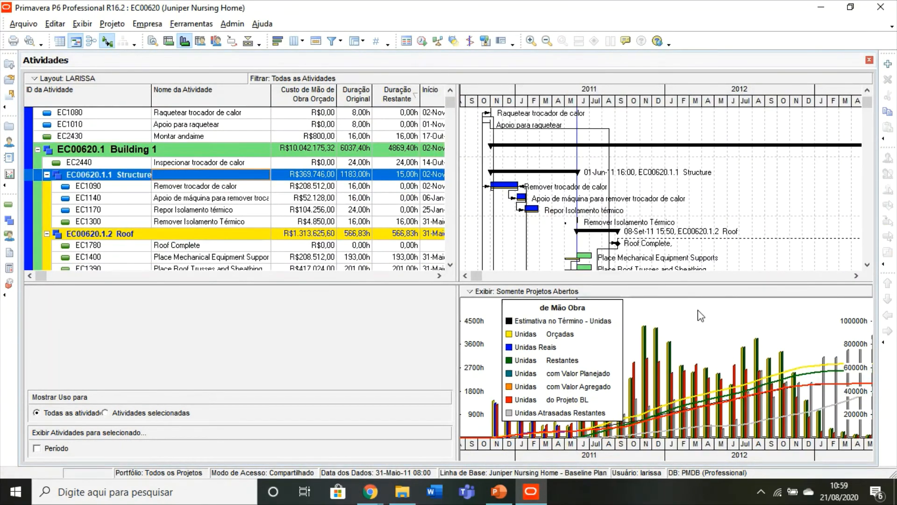
pyautogui.rightClick(706, 321)
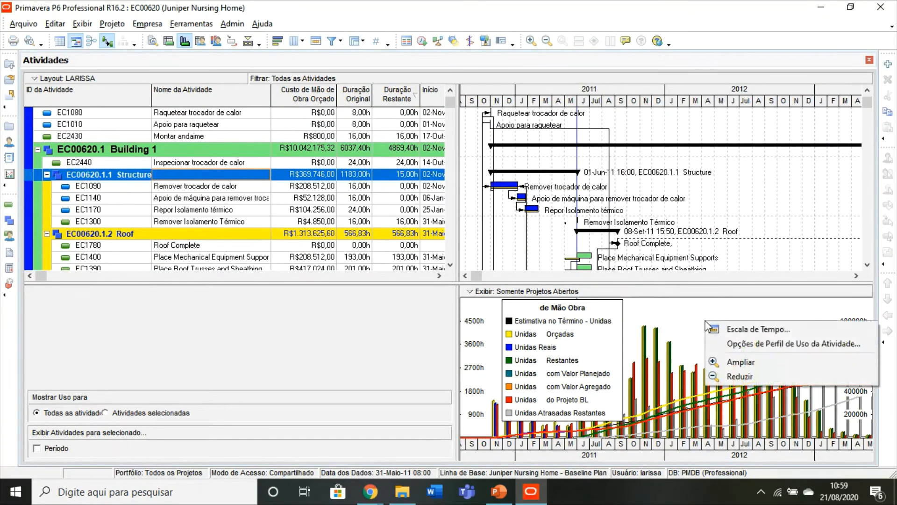
pyautogui.click(744, 346)
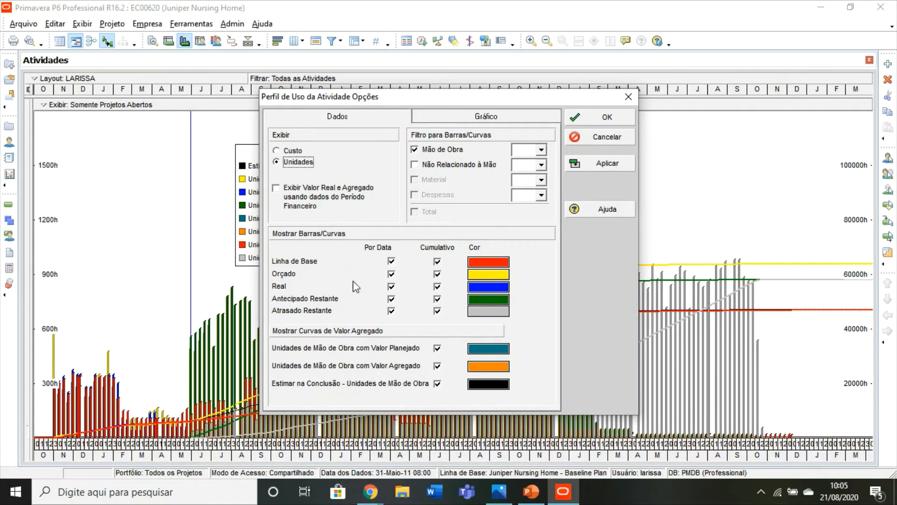
# Step: Turn off the Por Data bars for Linha de Base, Orçado, Real, Antecipado Restante and Atrasado Restante
pyautogui.click(391, 261)
pyautogui.click(391, 274)
pyautogui.click(391, 286)
pyautogui.click(391, 299)
pyautogui.click(391, 311)
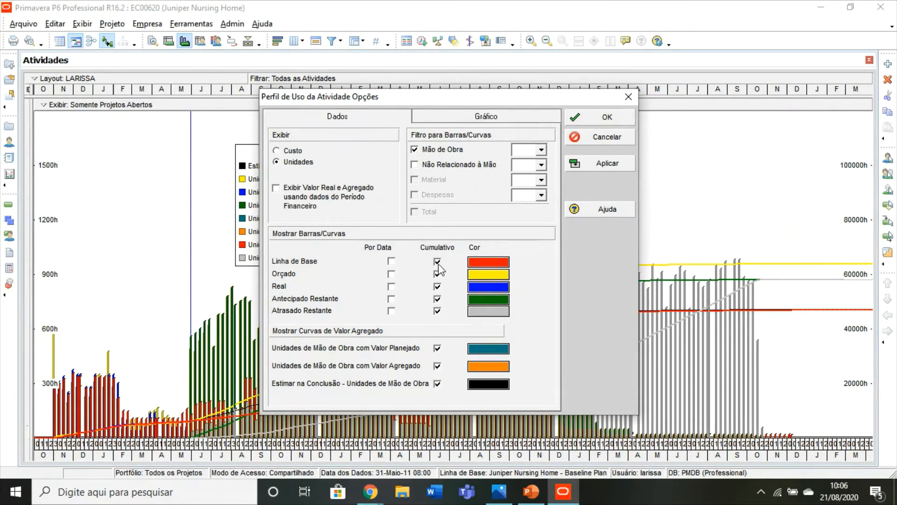
# Step: Turn off the cumulative curves for Orçado, Antecipado Restante and Atrasado Restante and the Valor Planejado and Valor Agregado curves, and apply the options
pyautogui.click(438, 311)
pyautogui.click(438, 298)
pyautogui.click(438, 366)
pyautogui.click(438, 349)
pyautogui.click(600, 165)
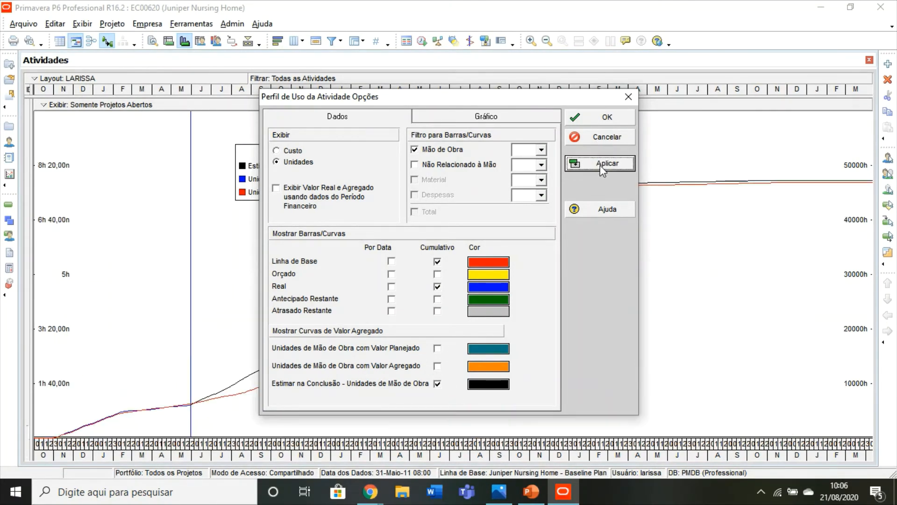
pyautogui.click(602, 120)
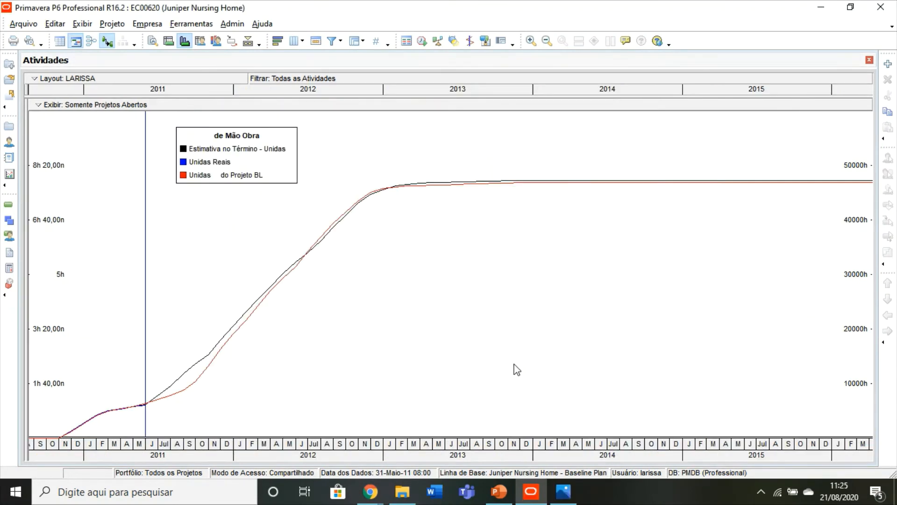